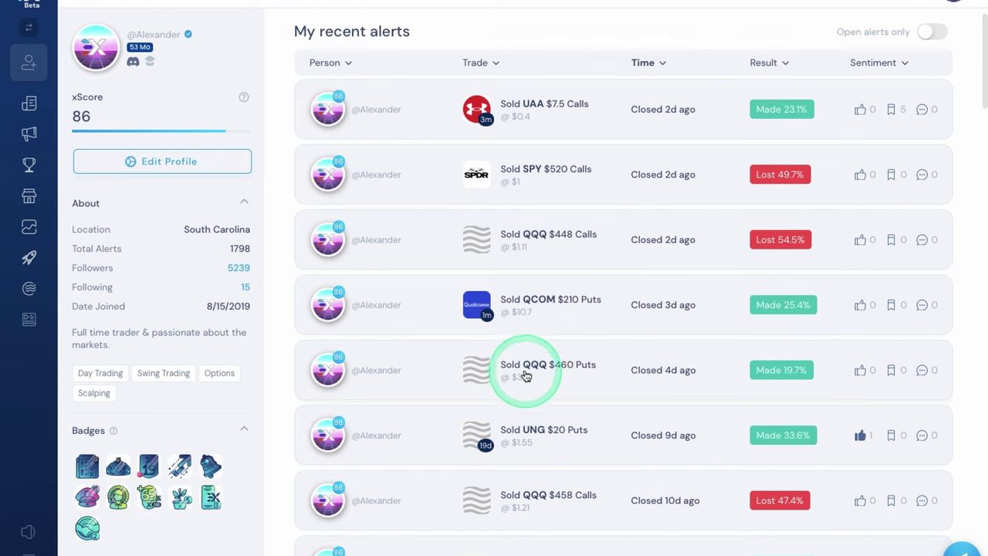
Review the trade results of the closed positions in the profile's list of recent alerts.
{"action": "scroll", "coordinate": [617, 355], "scroll_direction": "up", "scroll_amount": 1}
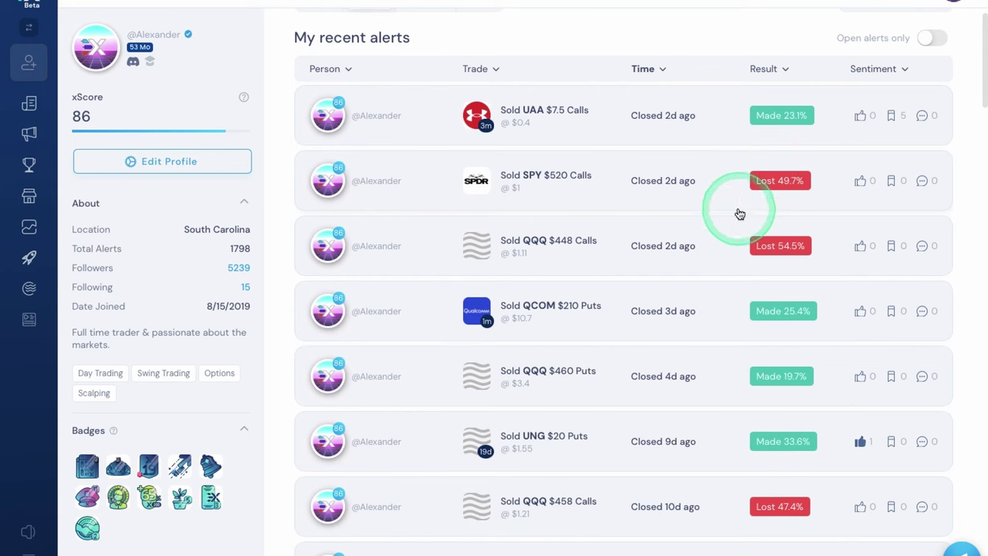
{"action": "scroll", "coordinate": [710, 295], "scroll_direction": "down", "scroll_amount": 1}
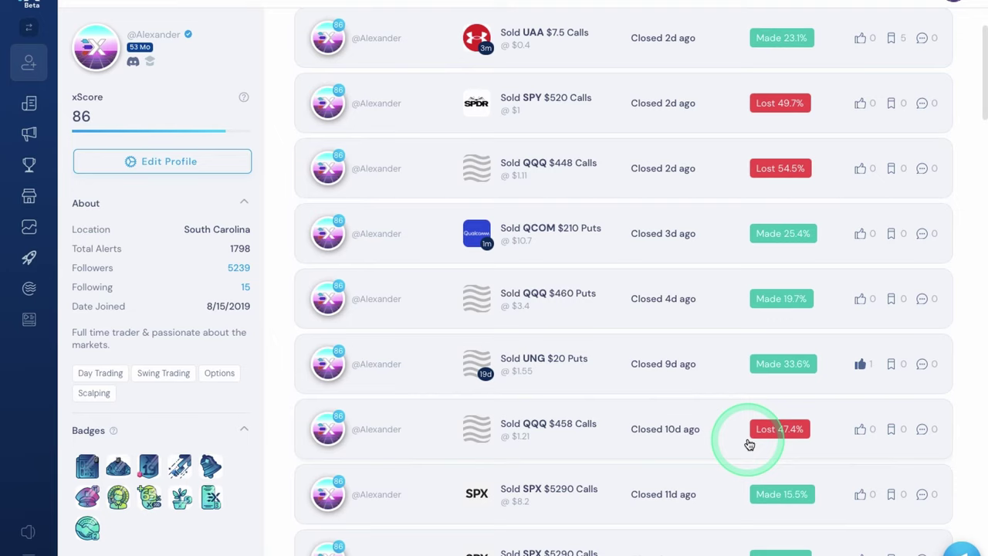
{"action": "scroll", "coordinate": [748, 444], "scroll_direction": "down", "scroll_amount": 8}
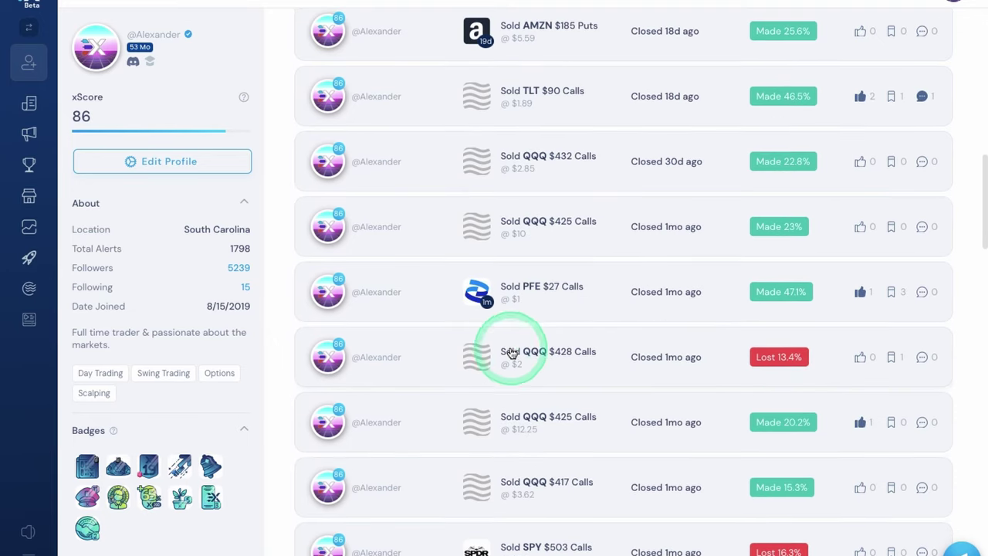
{"action": "scroll", "coordinate": [764, 358], "scroll_direction": "down", "scroll_amount": 1}
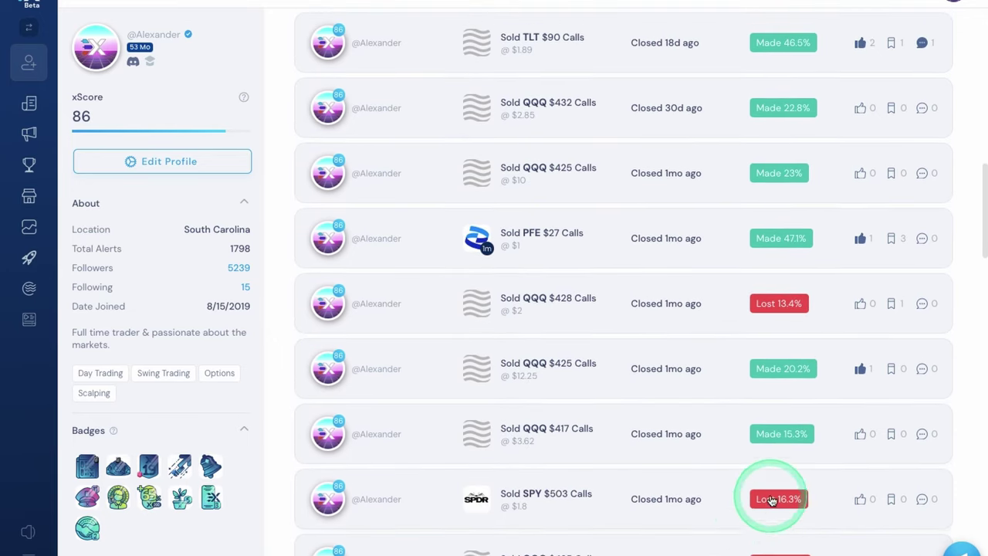
{"action": "scroll", "coordinate": [764, 521], "scroll_direction": "down", "scroll_amount": 1}
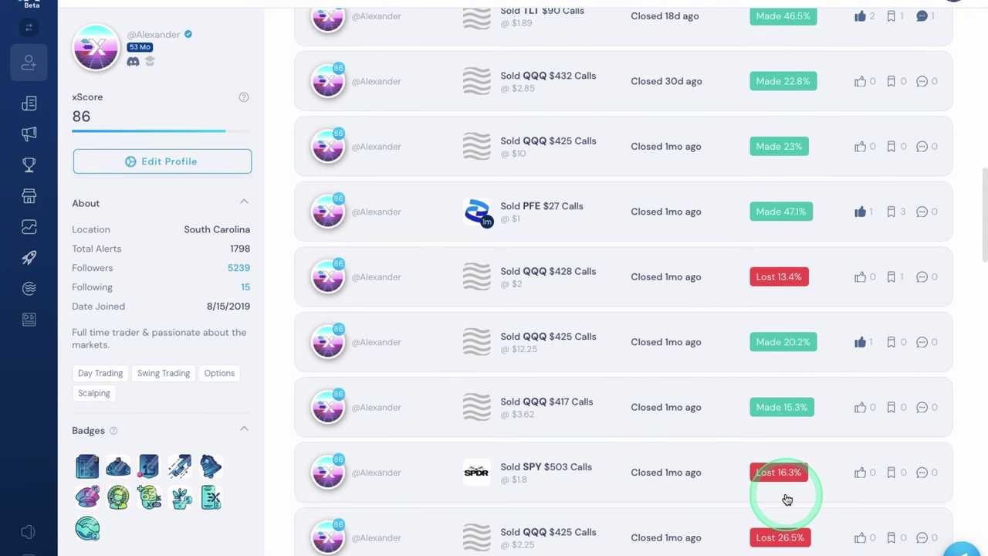
{"action": "scroll", "coordinate": [771, 494], "scroll_direction": "up", "scroll_amount": 8}
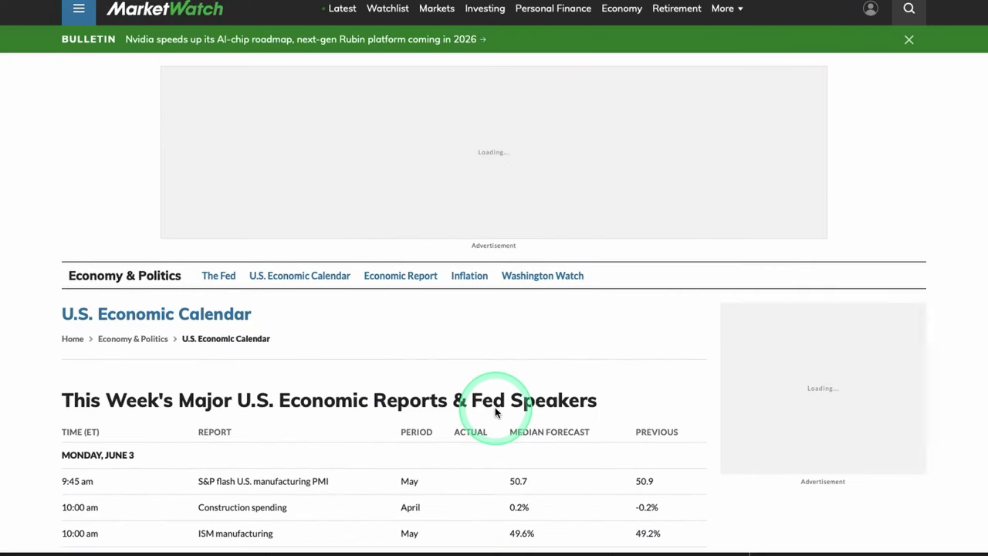
Examine this week's major U.S. economic reports, Monday June 3 to Friday June 7, on MarketWatch's U.S. Economic Calendar.
{"action": "scroll", "coordinate": [514, 375], "scroll_direction": "down", "scroll_amount": 3}
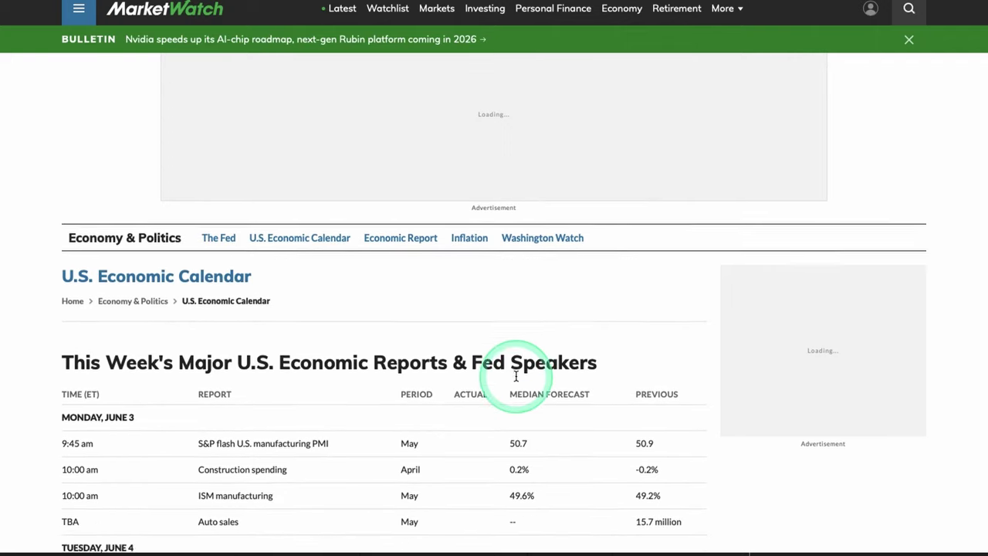
{"action": "scroll", "coordinate": [516, 376], "scroll_direction": "down", "scroll_amount": 2}
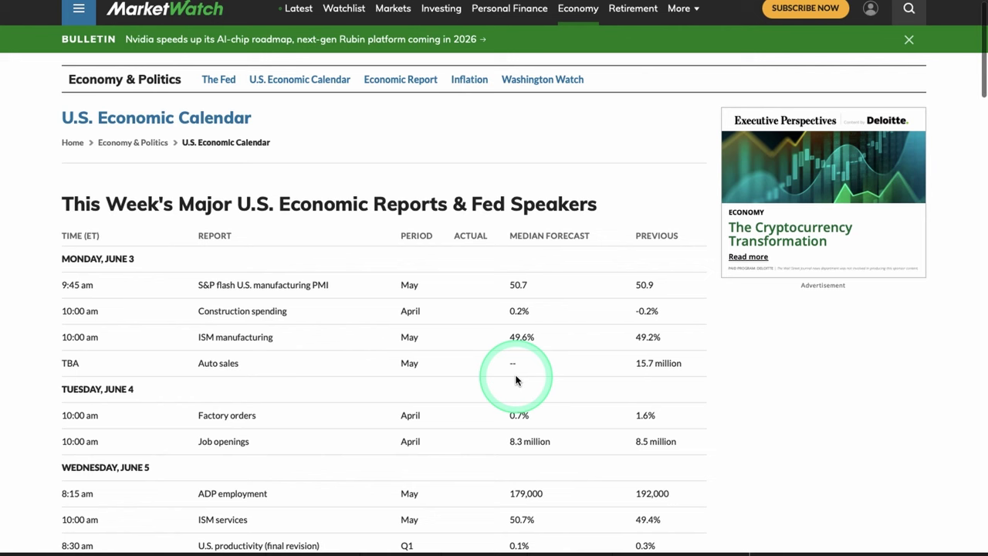
{"action": "scroll", "coordinate": [348, 256], "scroll_direction": "down", "scroll_amount": 1}
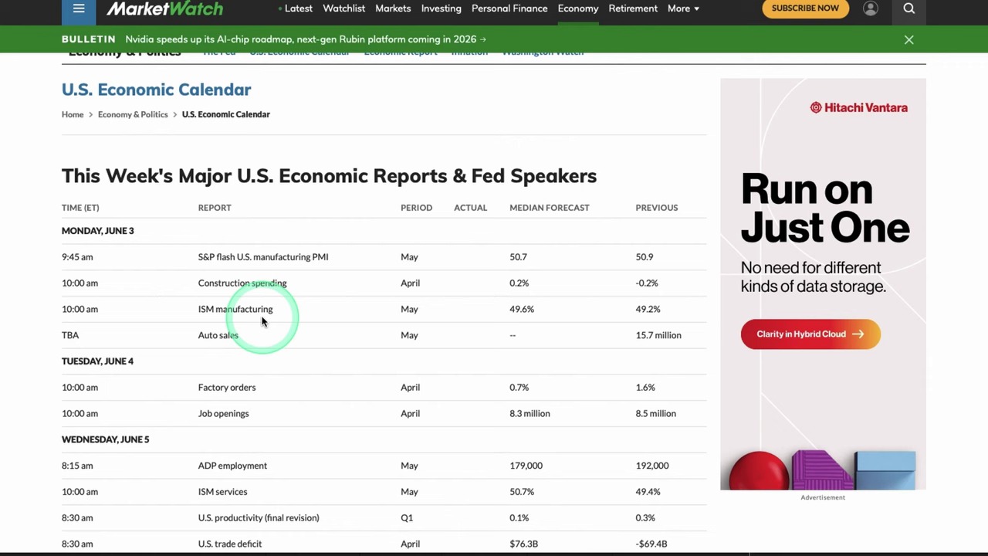
{"action": "scroll", "coordinate": [352, 399], "scroll_direction": "down", "scroll_amount": 1}
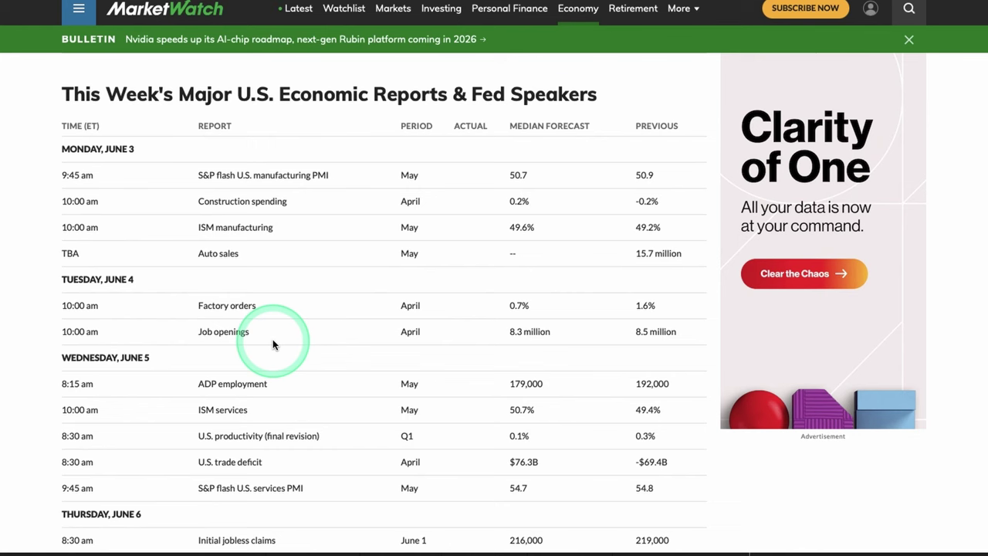
{"action": "scroll", "coordinate": [121, 337], "scroll_direction": "down", "scroll_amount": 1}
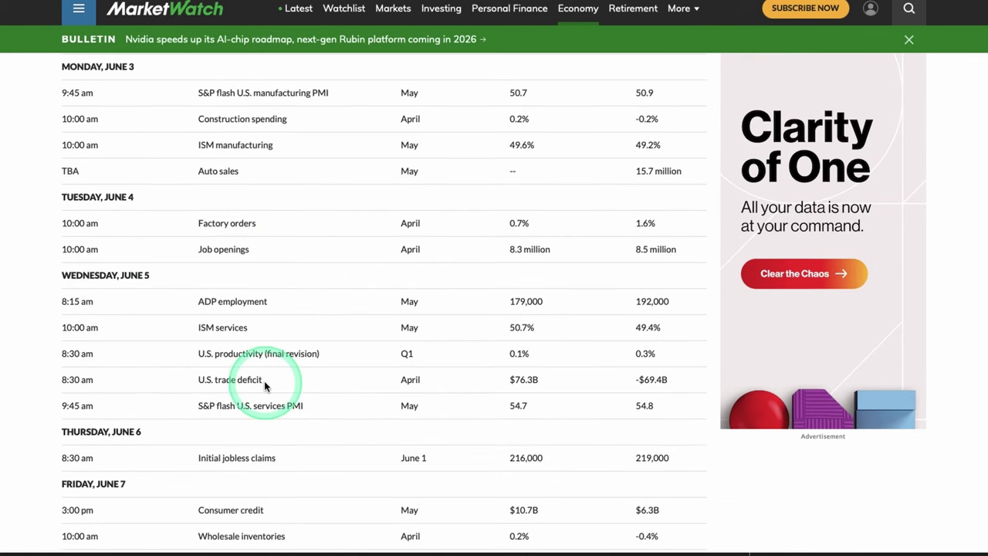
{"action": "scroll", "coordinate": [267, 348], "scroll_direction": "up", "scroll_amount": 1}
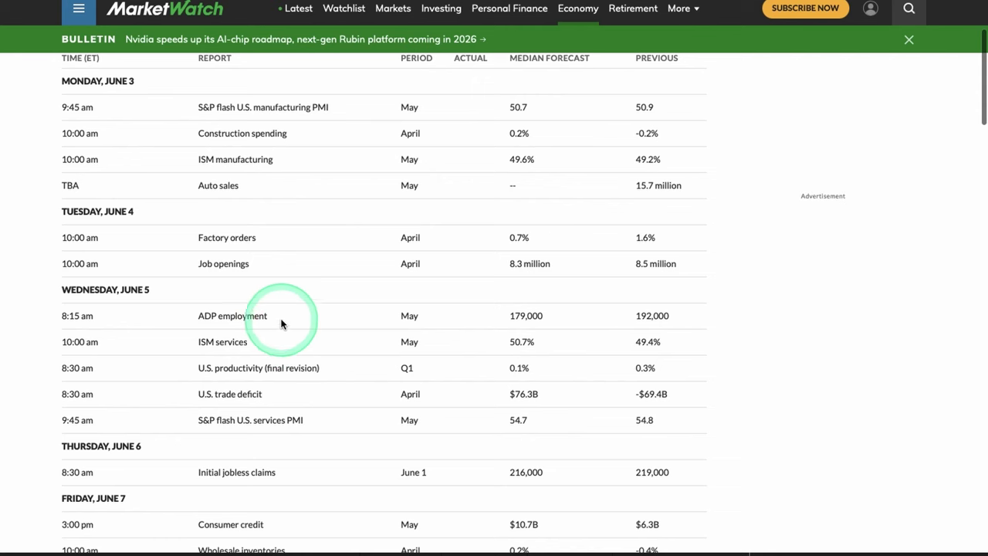
{"action": "scroll", "coordinate": [254, 343], "scroll_direction": "down", "scroll_amount": 1}
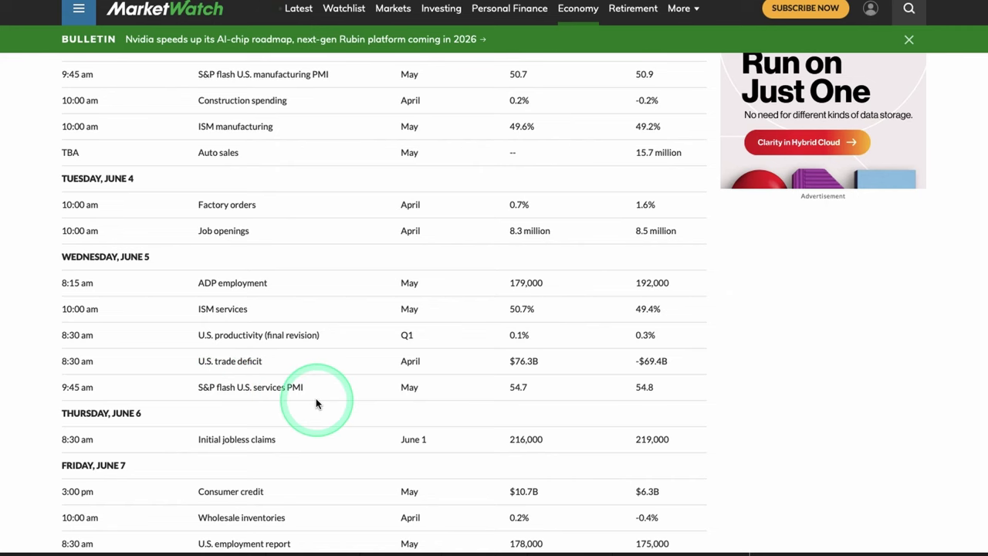
{"action": "scroll", "coordinate": [315, 403], "scroll_direction": "up", "scroll_amount": 2}
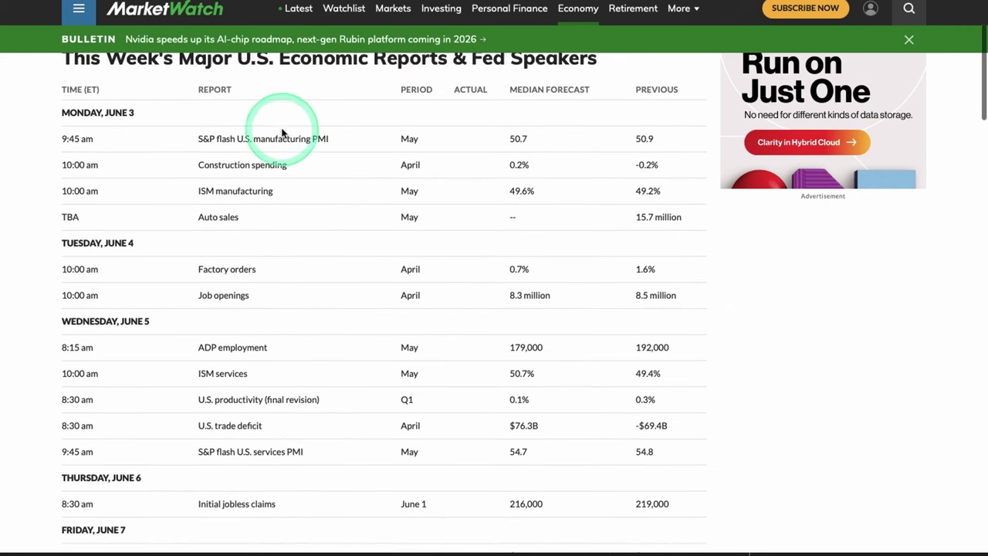
{"action": "scroll", "coordinate": [345, 255], "scroll_direction": "down", "scroll_amount": 1}
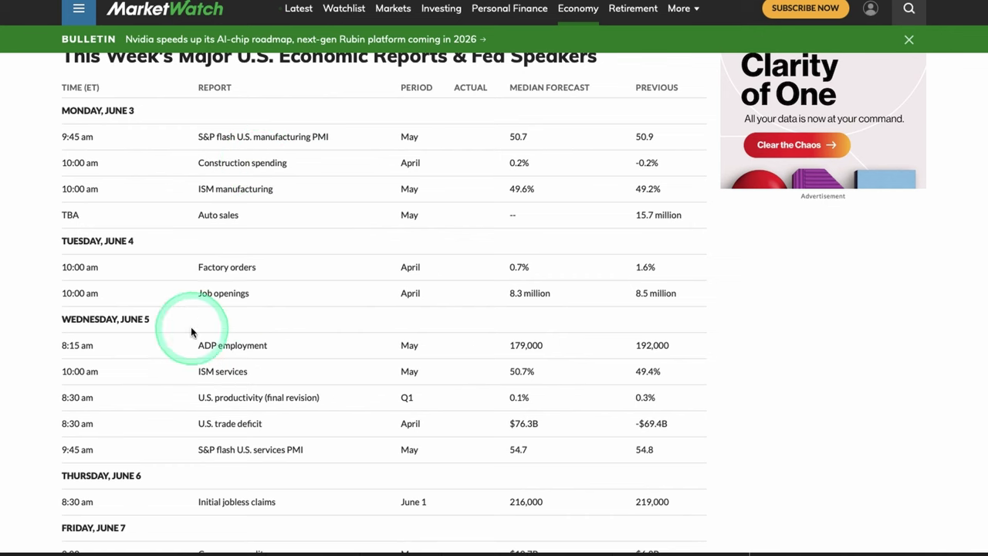
{"action": "scroll", "coordinate": [301, 363], "scroll_direction": "down", "scroll_amount": 1}
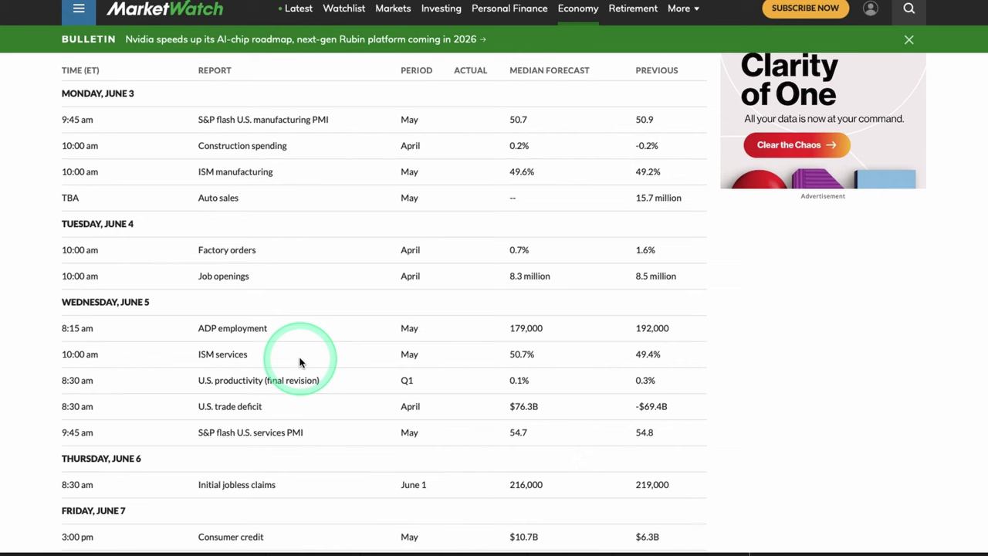
{"action": "scroll", "coordinate": [301, 363], "scroll_direction": "down", "scroll_amount": 3}
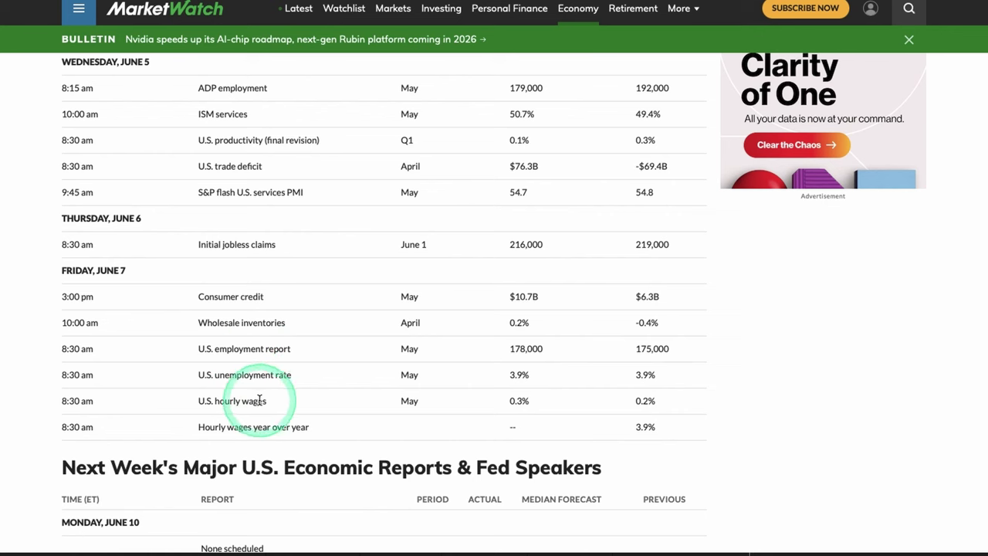
{"action": "scroll", "coordinate": [262, 401], "scroll_direction": "up", "scroll_amount": 3}
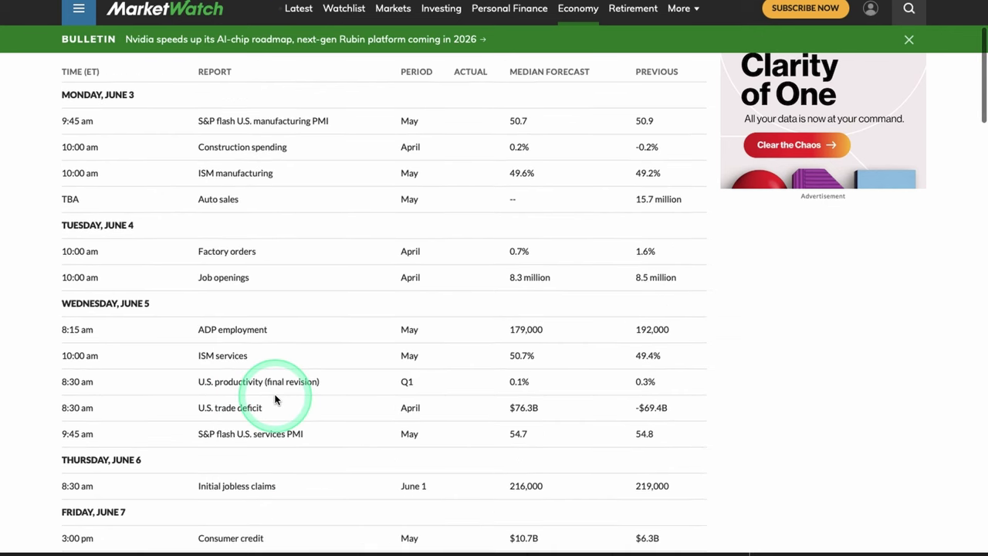
{"action": "scroll", "coordinate": [275, 399], "scroll_direction": "down", "scroll_amount": 1}
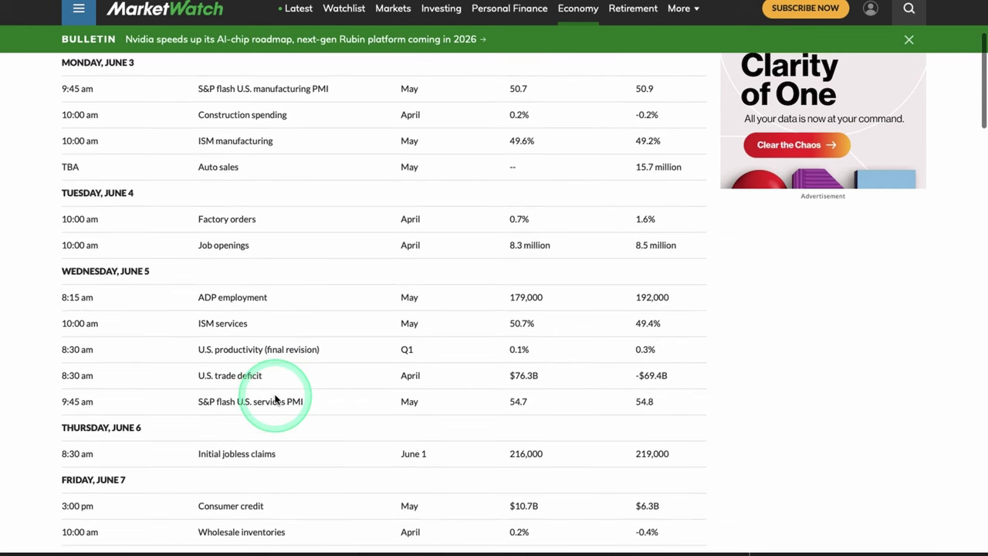
{"action": "scroll", "coordinate": [276, 398], "scroll_direction": "up", "scroll_amount": 1}
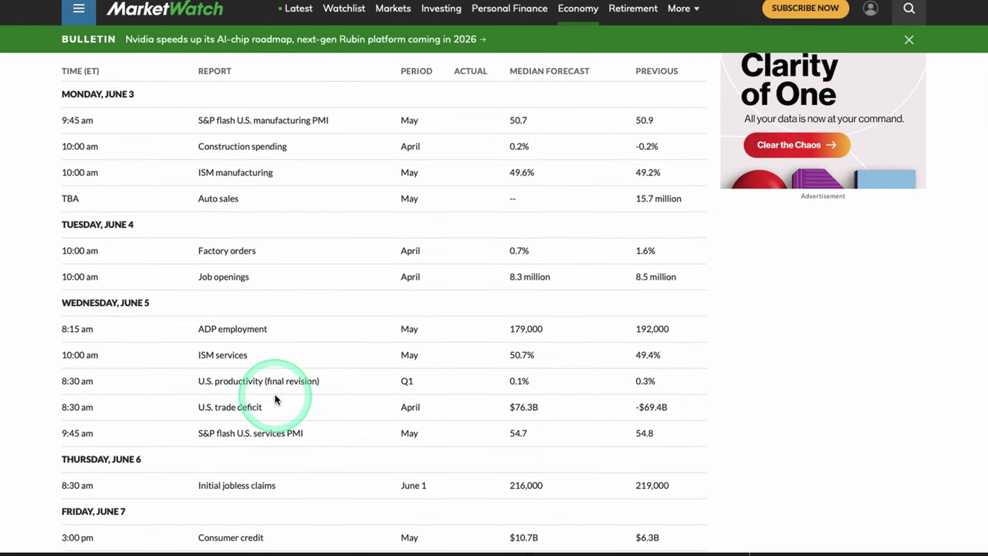
{"action": "scroll", "coordinate": [275, 398], "scroll_direction": "up", "scroll_amount": 1}
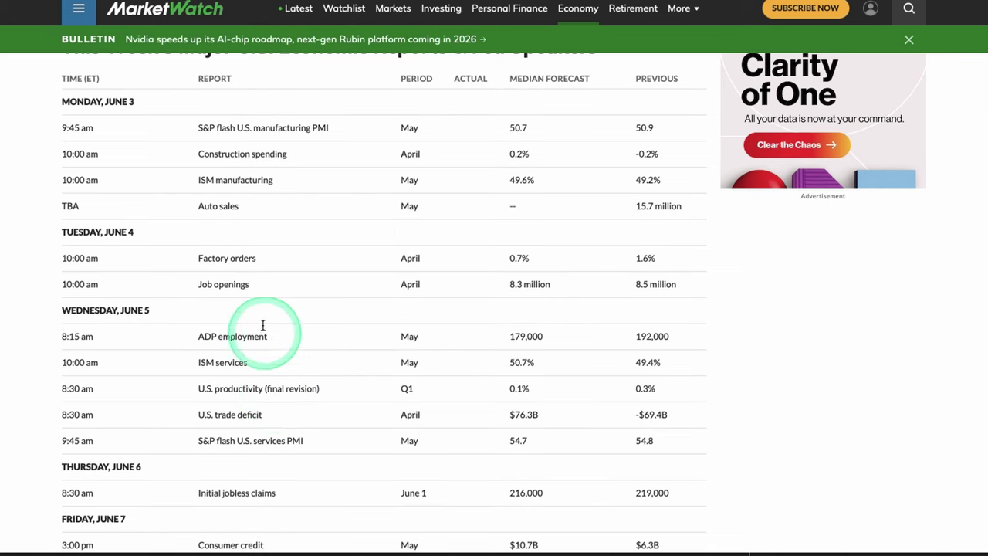
{"action": "scroll", "coordinate": [247, 421], "scroll_direction": "down", "scroll_amount": 1}
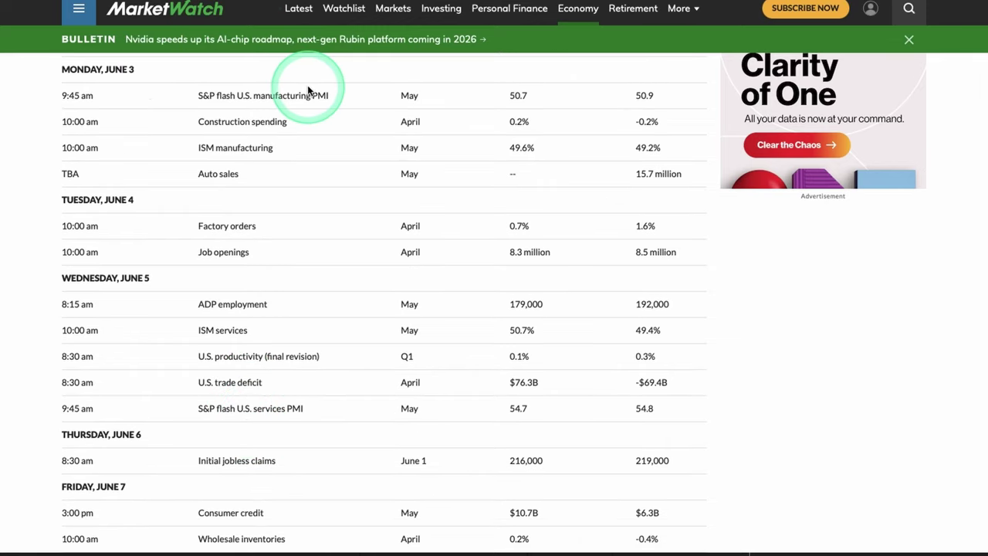
{"action": "scroll", "coordinate": [299, 255], "scroll_direction": "down", "scroll_amount": 2}
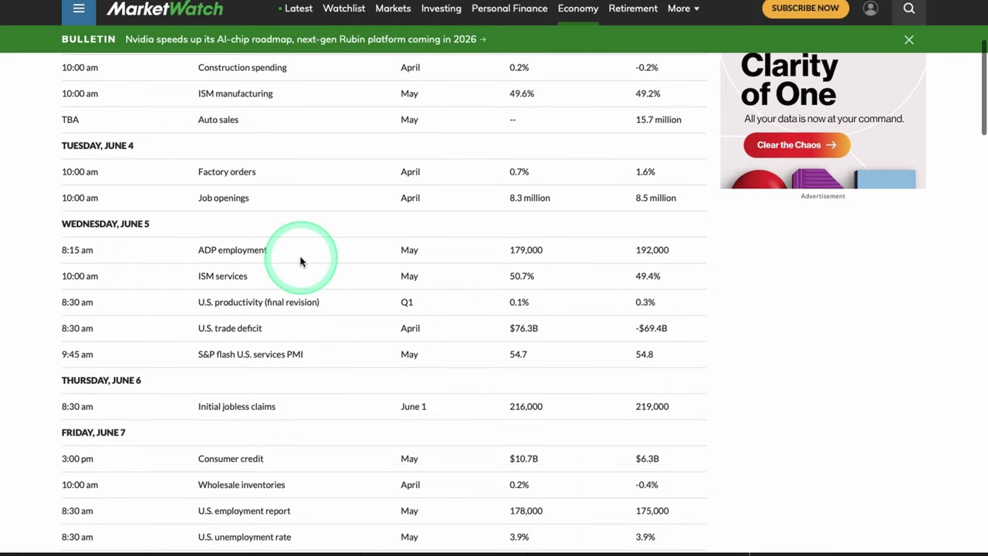
{"action": "scroll", "coordinate": [300, 255], "scroll_direction": "up", "scroll_amount": 1}
{"action": "scroll", "coordinate": [301, 262], "scroll_direction": "down", "scroll_amount": 3}
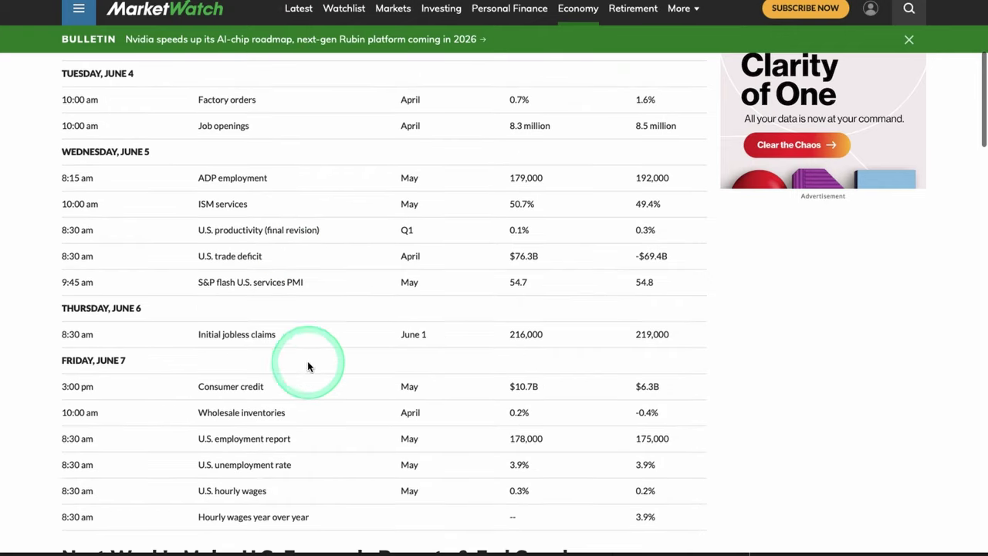
{"action": "scroll", "coordinate": [309, 494], "scroll_direction": "down", "scroll_amount": 1}
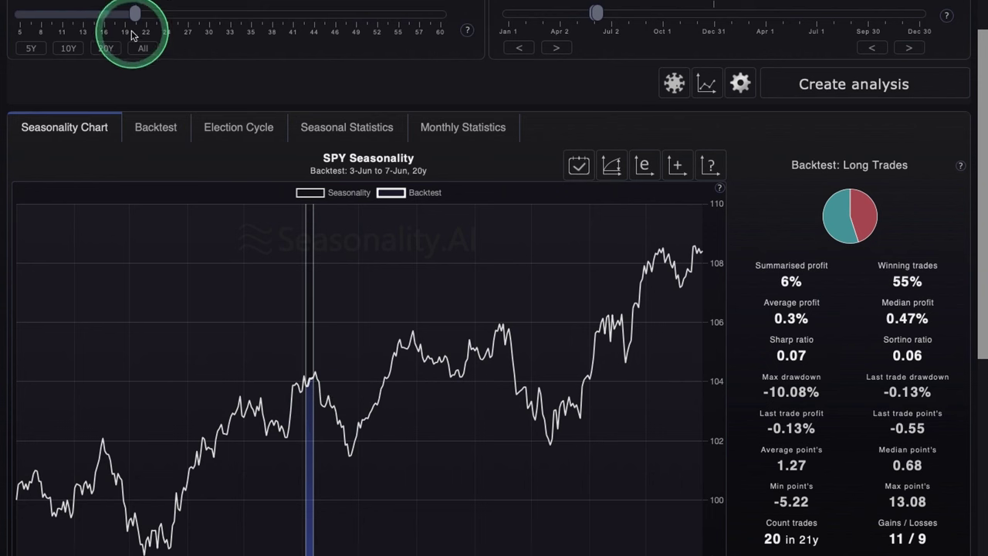
Compare SPY's 3-Jun to 7-Jun seasonality backtest on Seasonality.AI by setting the period to 10 years and back to 20.
{"action": "left_click_drag", "start_coordinate": [136, 17], "coordinate": [59, 19]}
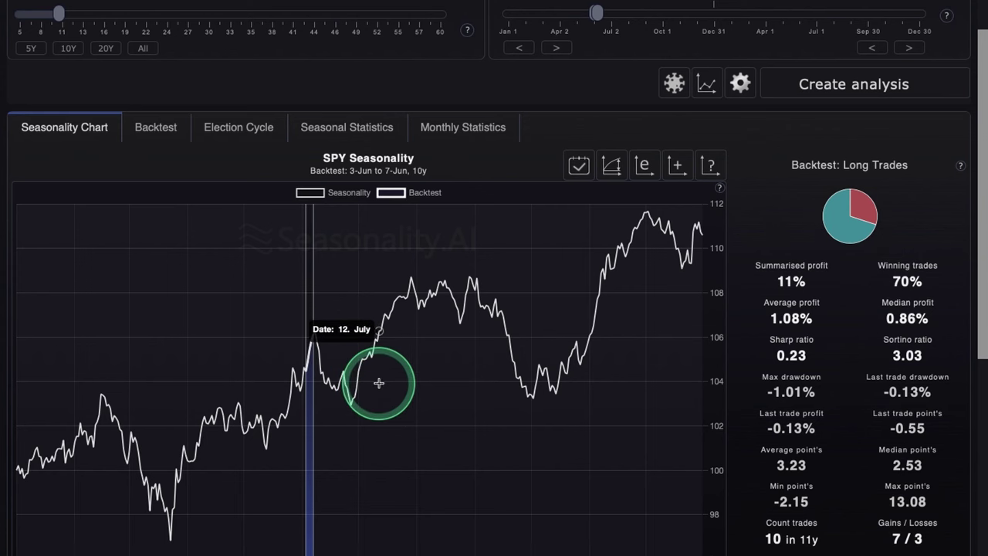
{"action": "scroll", "coordinate": [379, 383], "scroll_direction": "down", "scroll_amount": 1}
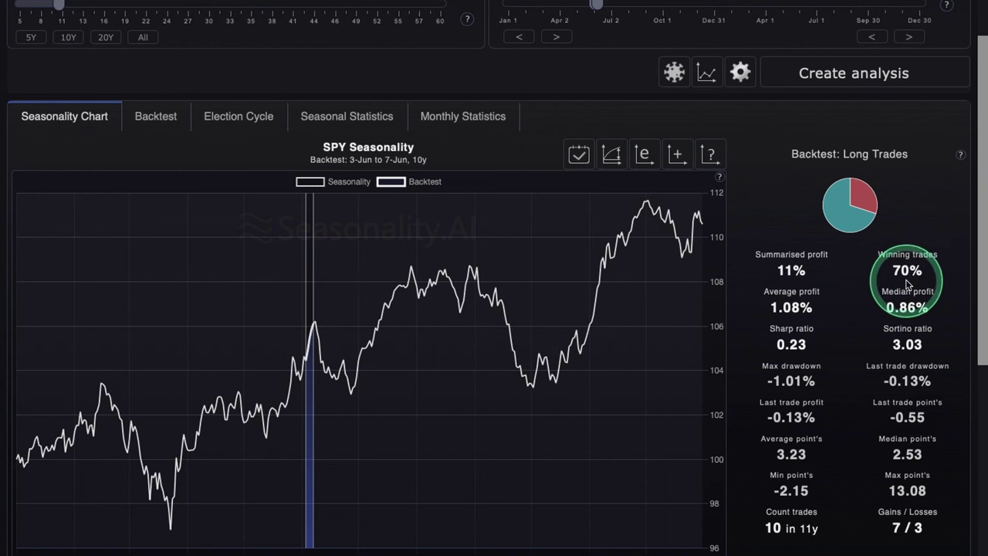
{"action": "left_click_drag", "start_coordinate": [53, 10], "coordinate": [136, 6]}
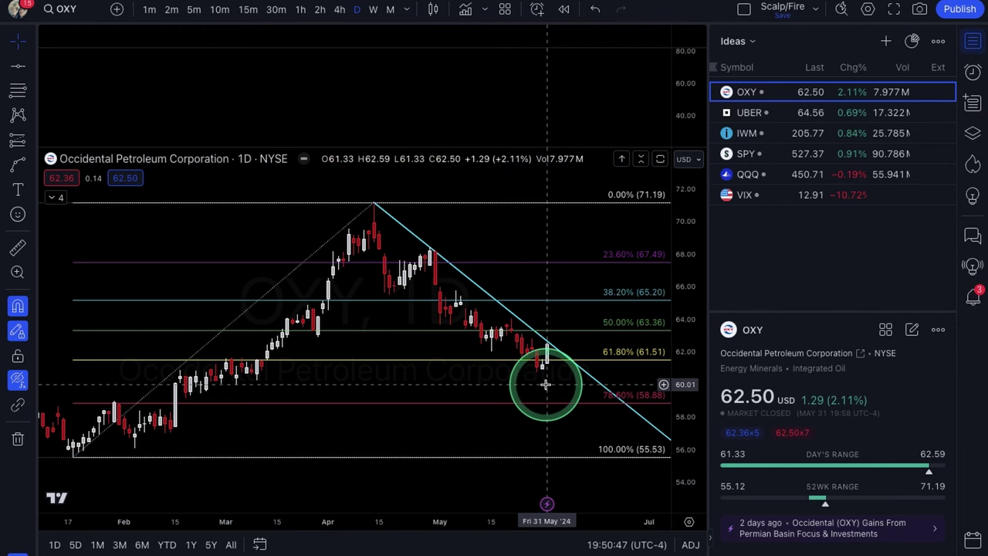
On TradingView's OXY daily chart, draw a Fibonacci retracement from the 14 Sep '23 high (67.67) to the 12 Dec '23 low (55.12).
{"action": "scroll", "coordinate": [542, 378], "scroll_direction": "down", "scroll_amount": 1}
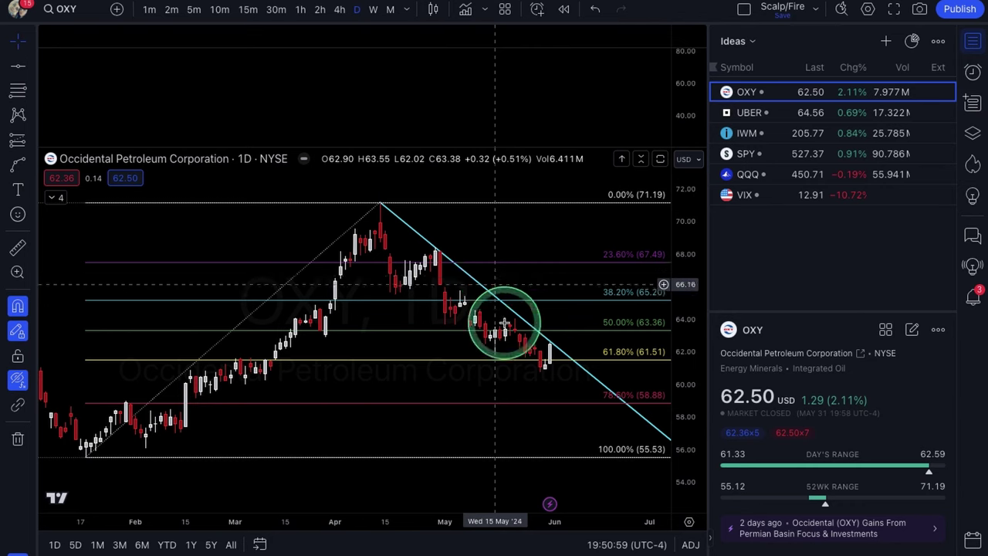
{"action": "scroll", "coordinate": [507, 324], "scroll_direction": "down", "scroll_amount": 5}
{"action": "scroll", "coordinate": [506, 326], "scroll_direction": "down", "scroll_amount": 1}
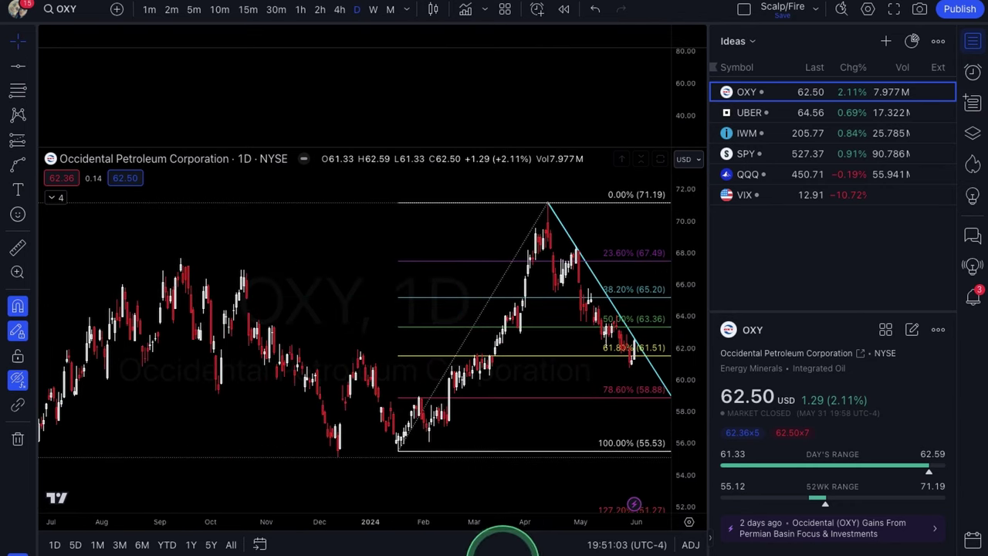
{"action": "left_click", "coordinate": [190, 247]}
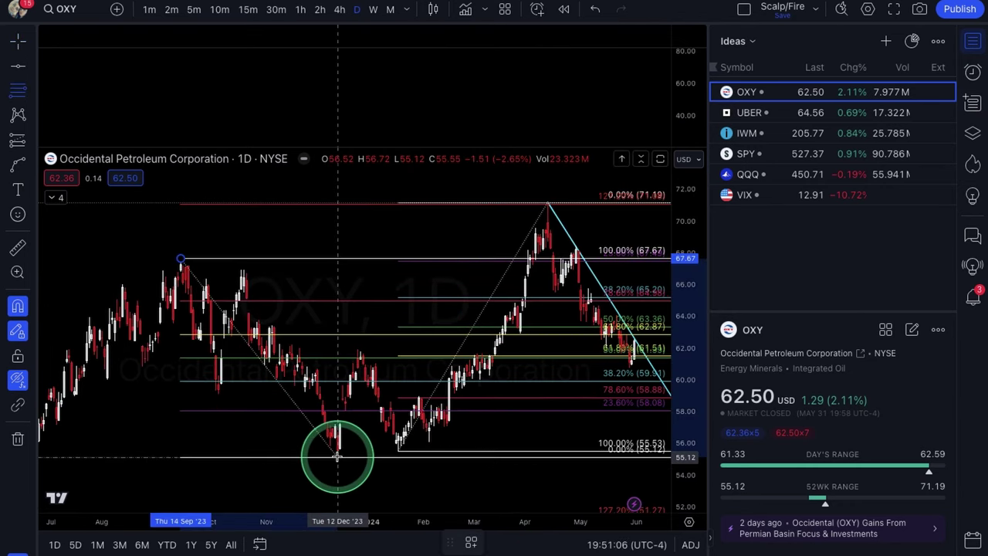
{"action": "left_click", "coordinate": [335, 455]}
{"action": "left_click", "coordinate": [331, 482]}
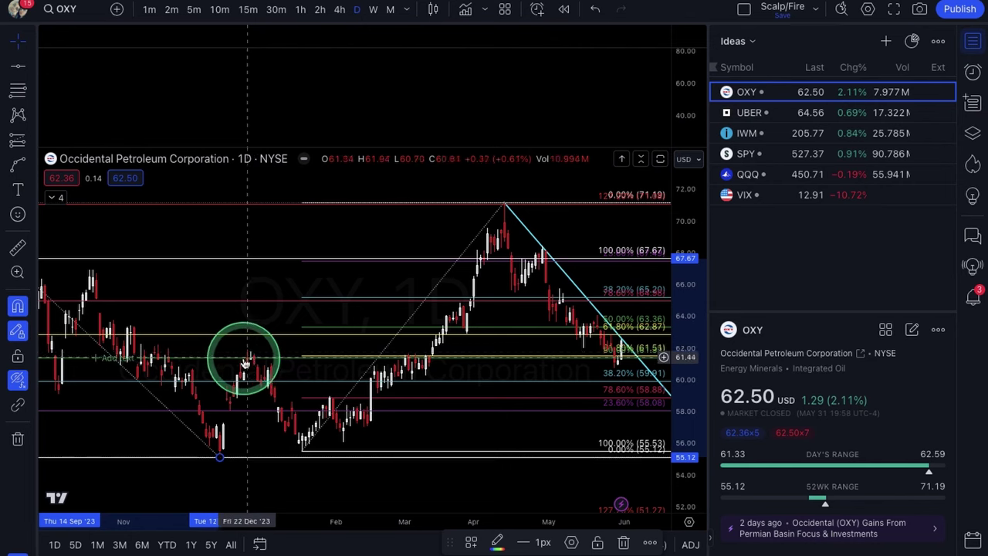
{"action": "scroll", "coordinate": [279, 417], "scroll_direction": "down", "scroll_amount": 1}
{"action": "scroll", "coordinate": [279, 418], "scroll_direction": "up", "scroll_amount": 1}
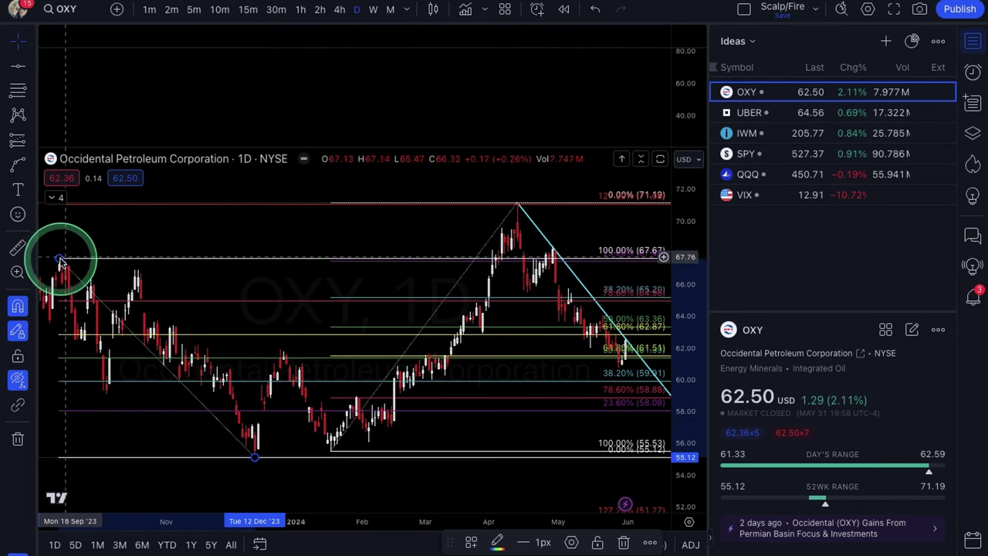
Delete the September-to-December 2023 Fibonacci retracement and reset the OXY chart view.
{"action": "right_click", "coordinate": [251, 386]}
{"action": "key", "text": "Delete"}
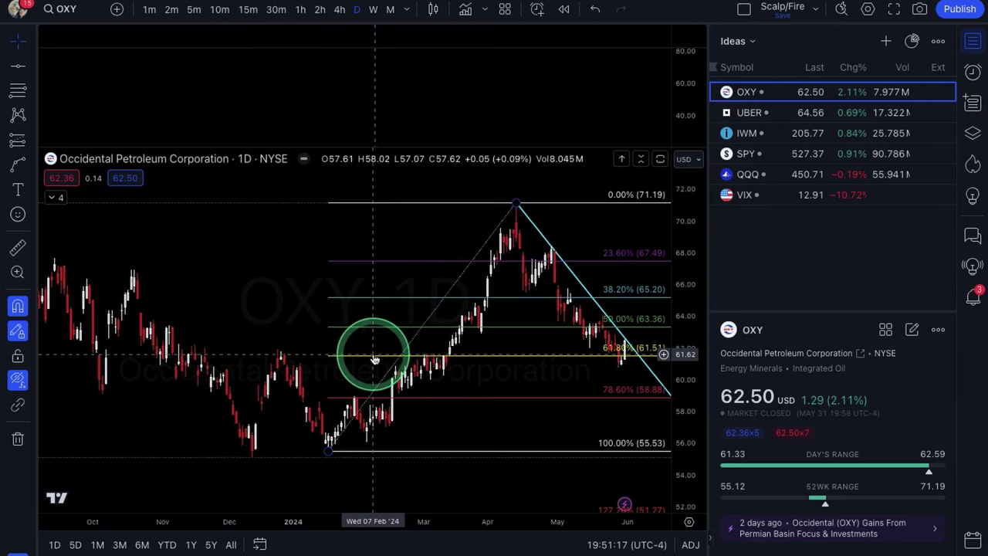
{"action": "key", "text": "alt+r"}
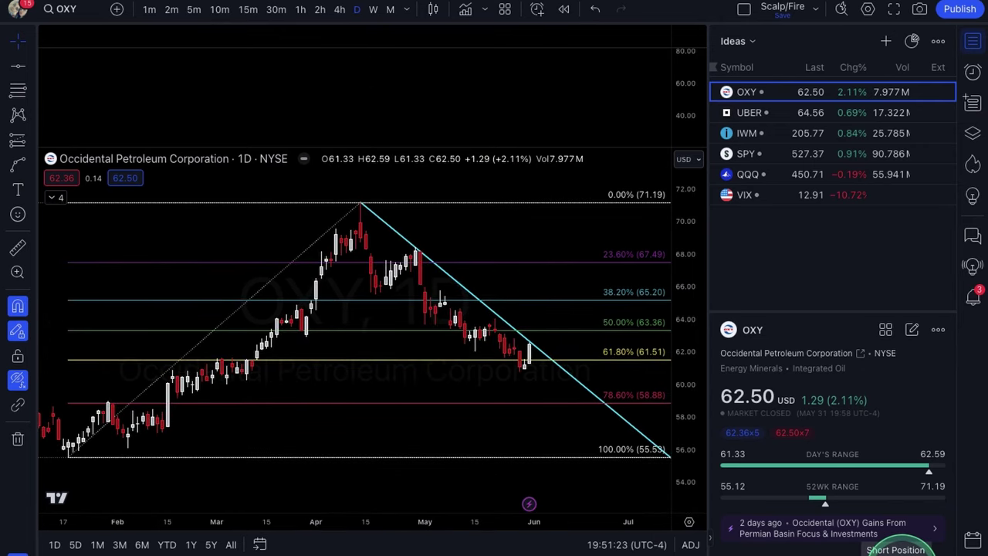
Sketch two red brush arrows from the latest OXY daily candle at the descending trendline, one up to about 64 and one down to about 60.
{"action": "left_click_drag", "start_coordinate": [536, 342], "coordinate": [553, 321]}
{"action": "left_click", "coordinate": [531, 328]}
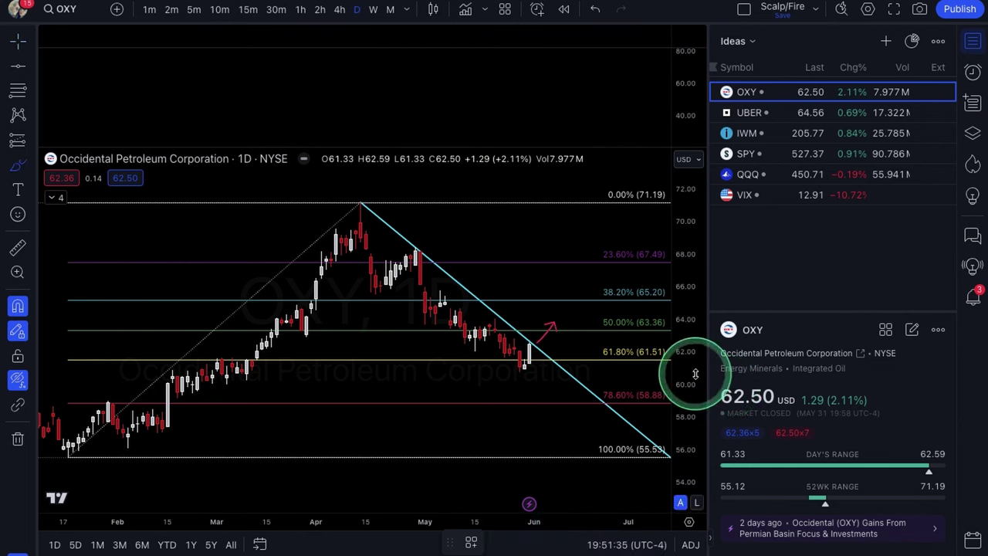
{"action": "left_click_drag", "start_coordinate": [537, 341], "coordinate": [557, 386]}
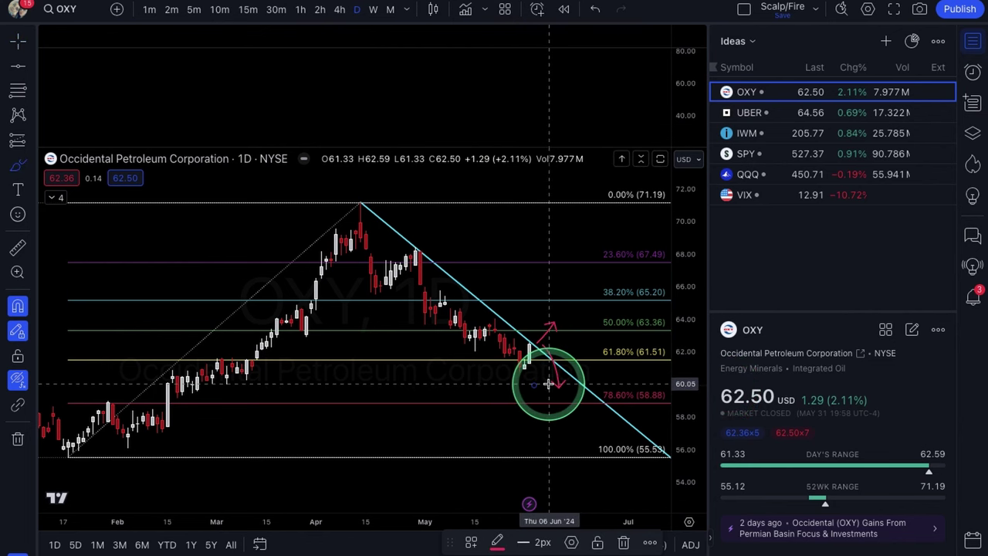
{"action": "scroll", "coordinate": [548, 383], "scroll_direction": "left", "scroll_amount": 1}
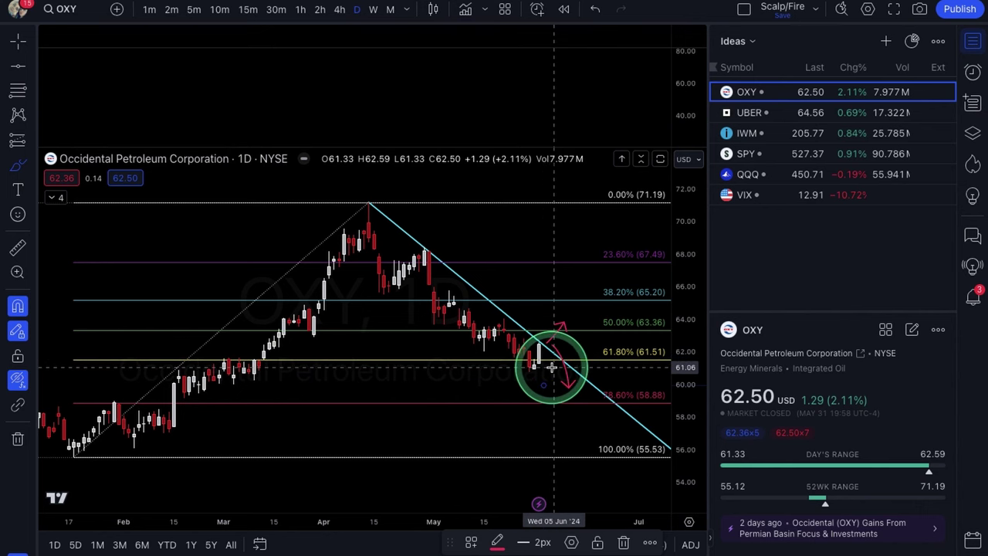
{"action": "scroll", "coordinate": [544, 374], "scroll_direction": "left", "scroll_amount": 1}
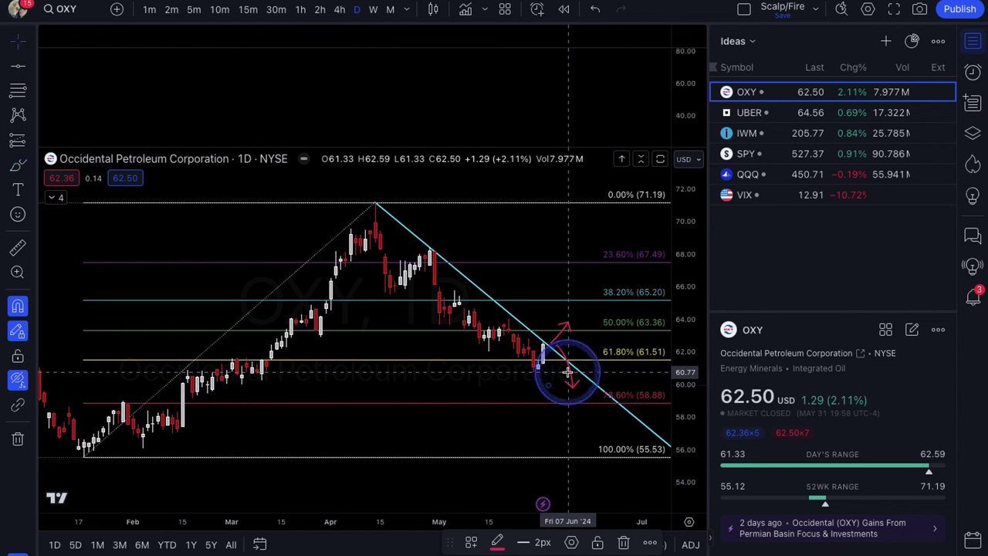
Delete both brush arrows beside the latest candle and show the hidden indicators on the OXY chart.
{"action": "key", "text": "Delete"}
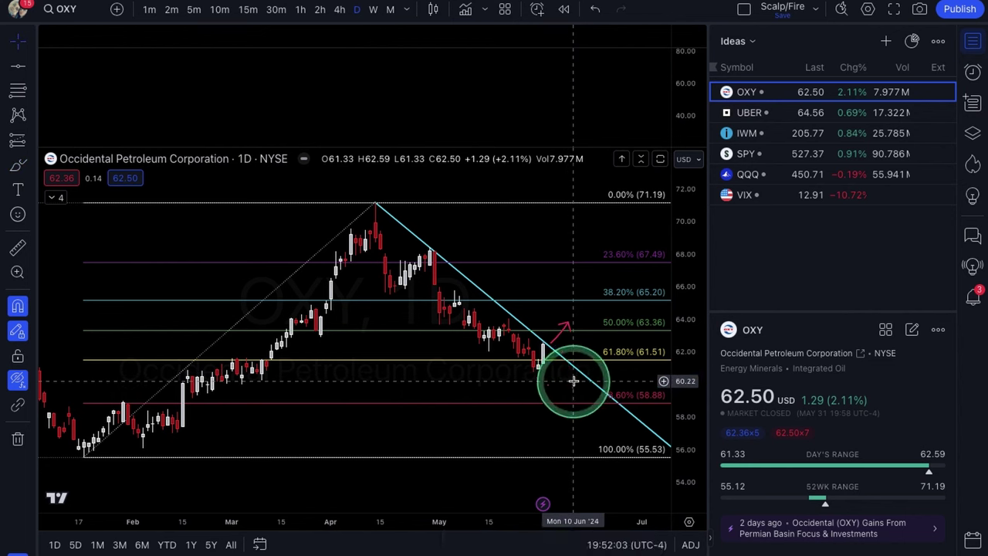
{"action": "left_click", "coordinate": [18, 378]}
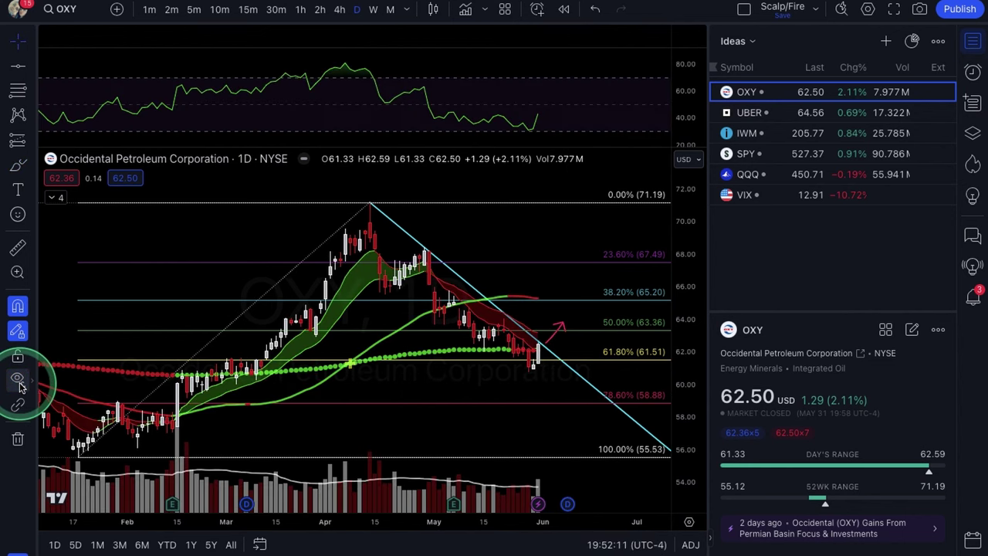
{"action": "left_click", "coordinate": [562, 325]}
{"action": "left_click", "coordinate": [562, 327]}
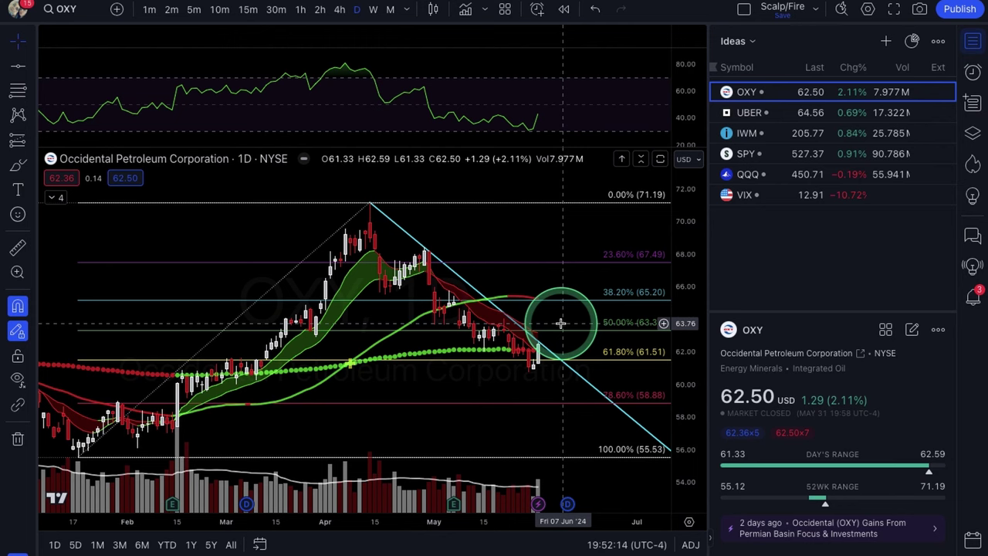
Sketch a red brush arrow just past the latest candle, curving from about 63.4 up to about 65 and back down.
{"action": "scroll", "coordinate": [561, 325], "scroll_direction": "down", "scroll_amount": 1}
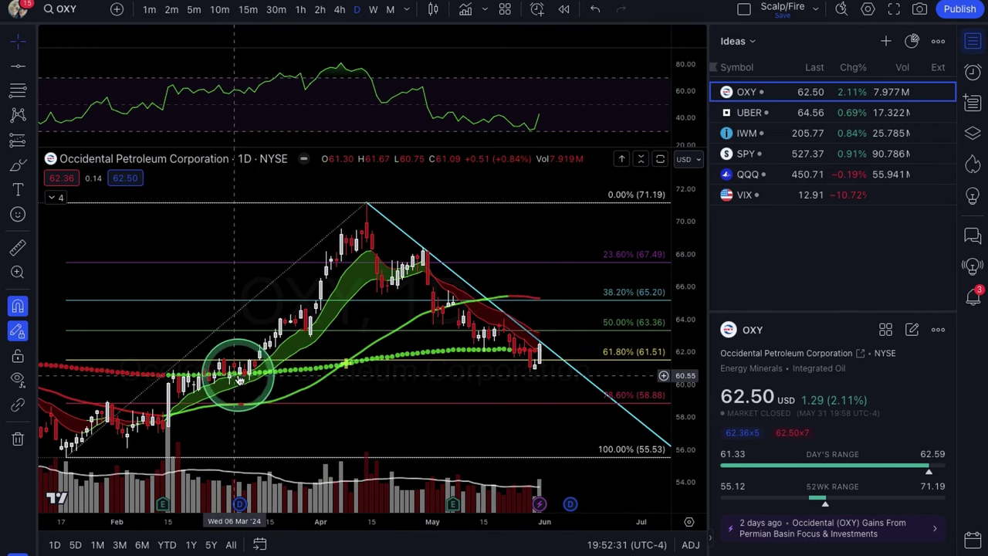
{"action": "scroll", "coordinate": [308, 363], "scroll_direction": "up", "scroll_amount": 1}
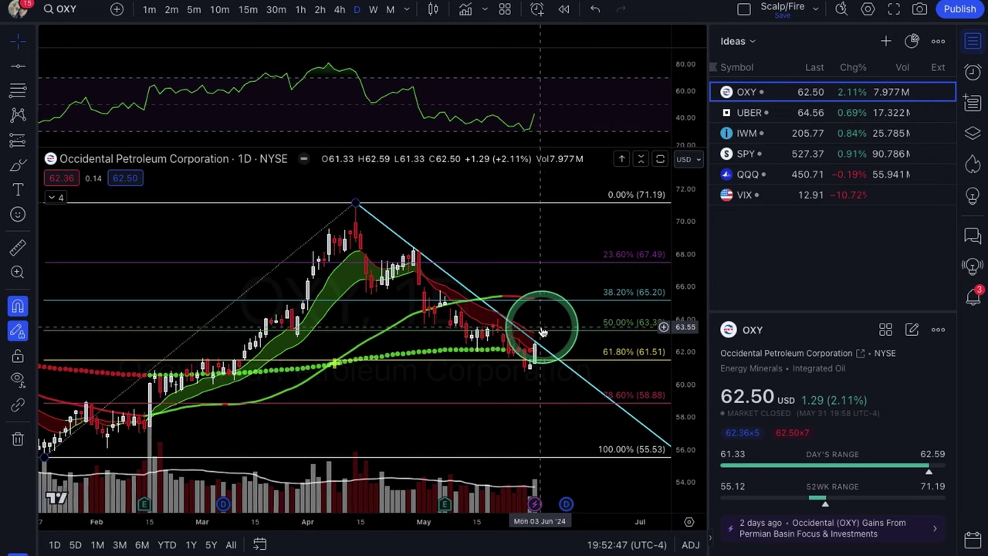
{"action": "scroll", "coordinate": [551, 336], "scroll_direction": "up", "scroll_amount": 1}
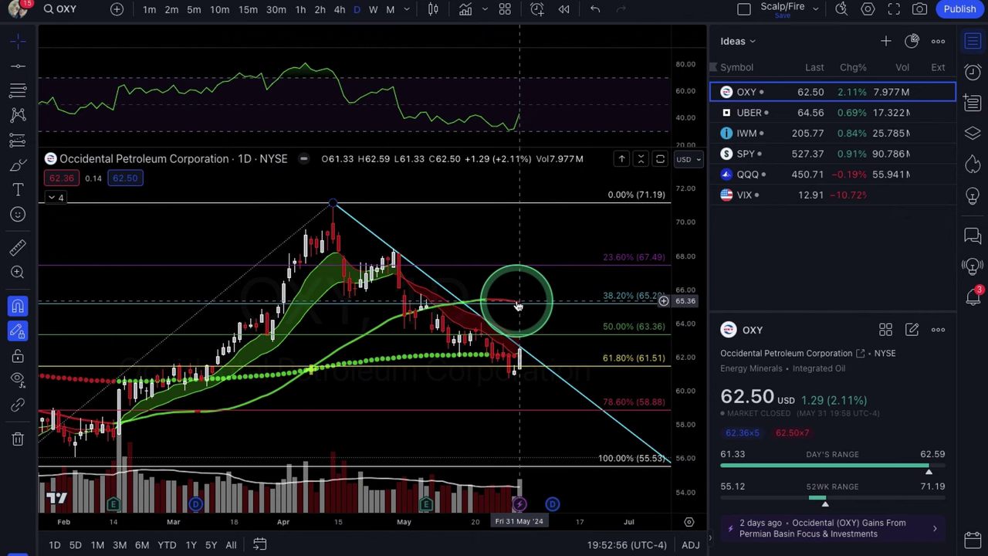
{"action": "scroll", "coordinate": [519, 307], "scroll_direction": "down", "scroll_amount": 1}
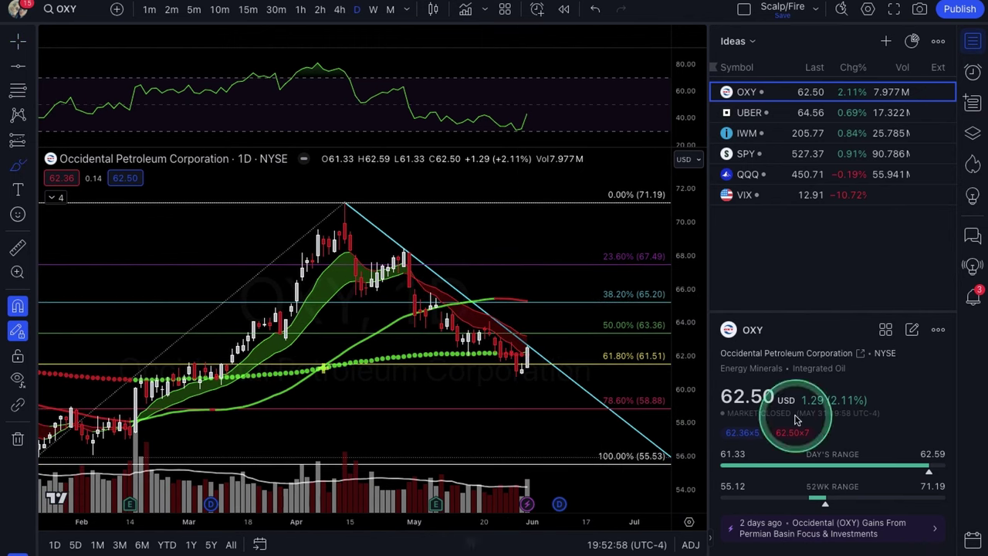
{"action": "left_click", "coordinate": [532, 340]}
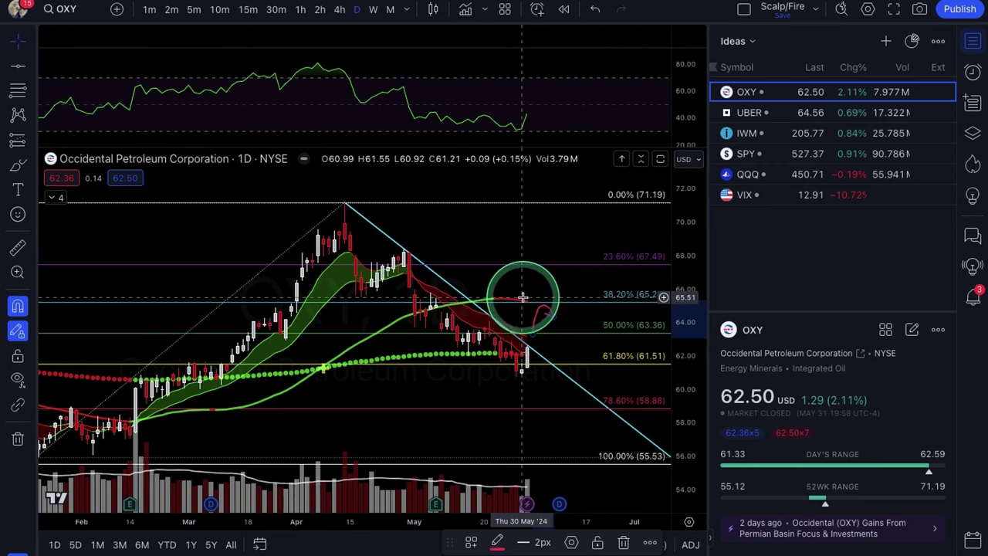
Review the moving averages and Fibonacci levels on the OXY chart, then clear the curved brush arrow and hide the indicators.
{"action": "scroll", "coordinate": [555, 337], "scroll_direction": "down", "scroll_amount": 1}
{"action": "scroll", "coordinate": [556, 337], "scroll_direction": "down", "scroll_amount": 3}
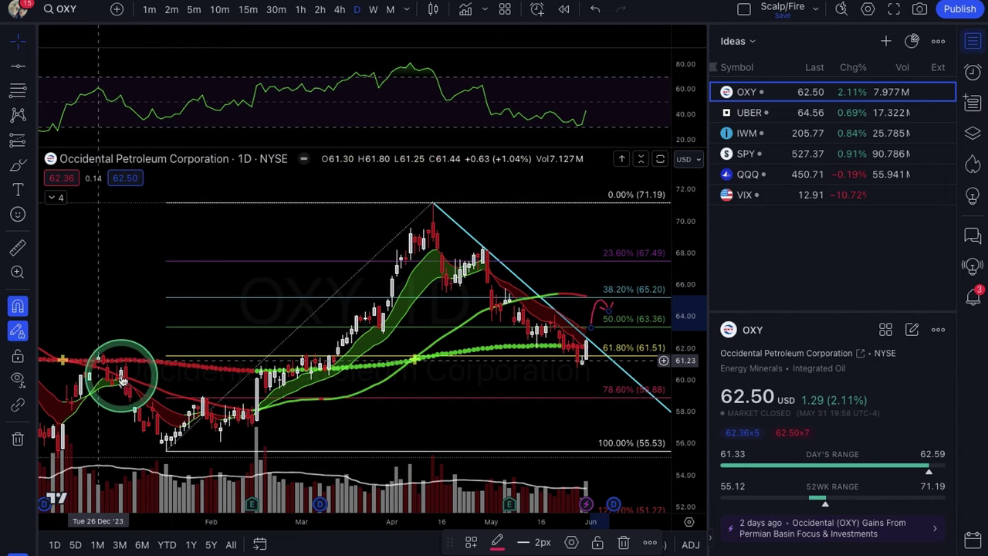
{"action": "scroll", "coordinate": [298, 335], "scroll_direction": "right", "scroll_amount": 3}
{"action": "scroll", "coordinate": [517, 369], "scroll_direction": "right", "scroll_amount": 3}
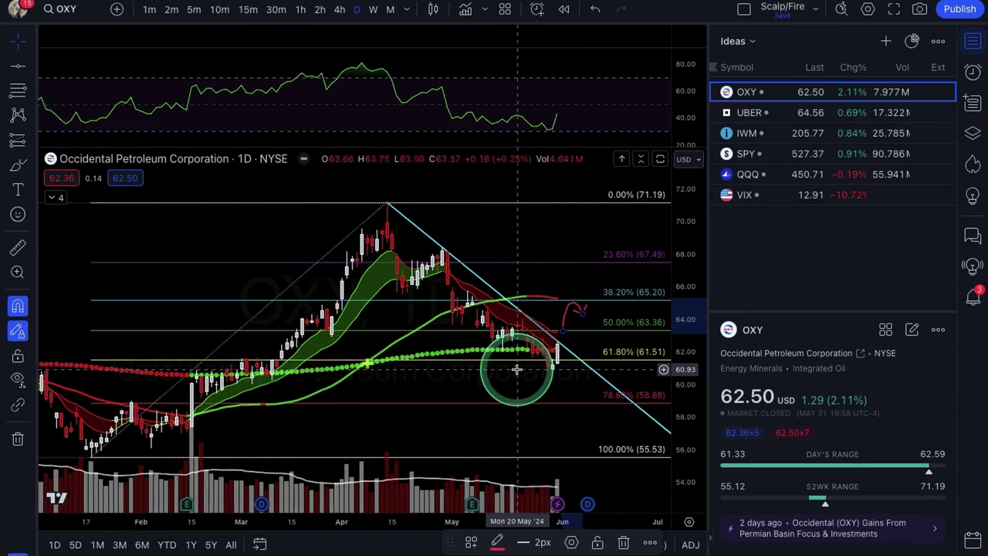
{"action": "scroll", "coordinate": [549, 345], "scroll_direction": "right", "scroll_amount": 3}
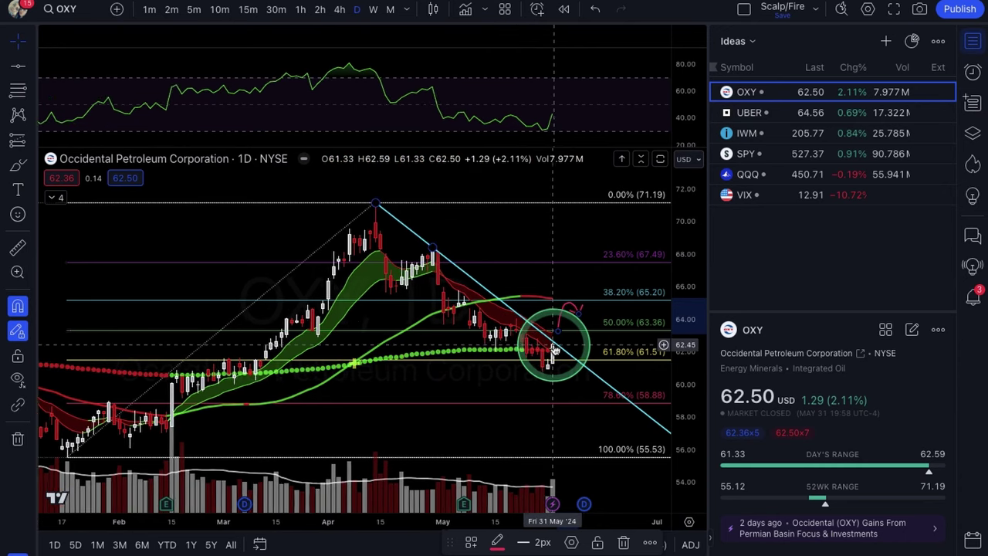
{"action": "scroll", "coordinate": [549, 345], "scroll_direction": "right", "scroll_amount": 1}
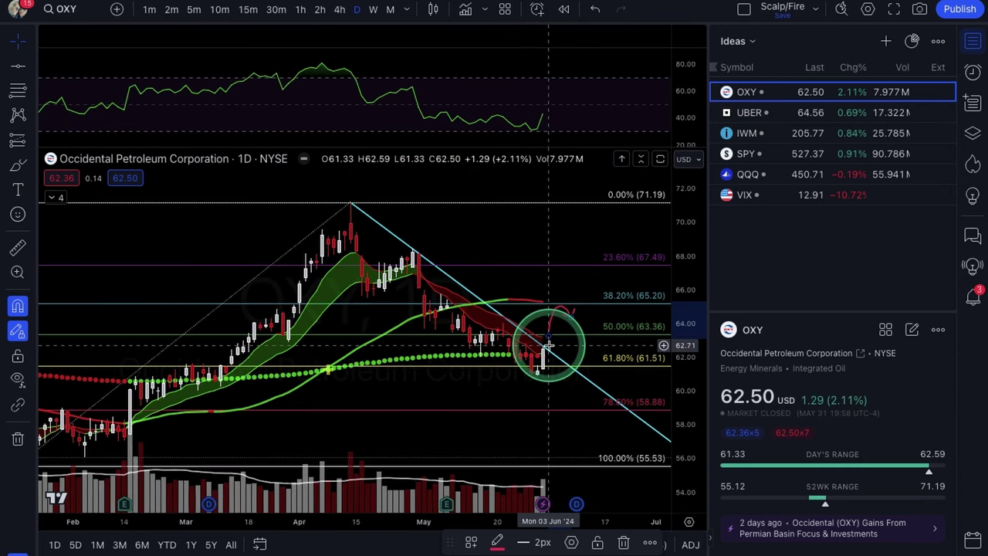
{"action": "scroll", "coordinate": [557, 358], "scroll_direction": "down", "scroll_amount": 1}
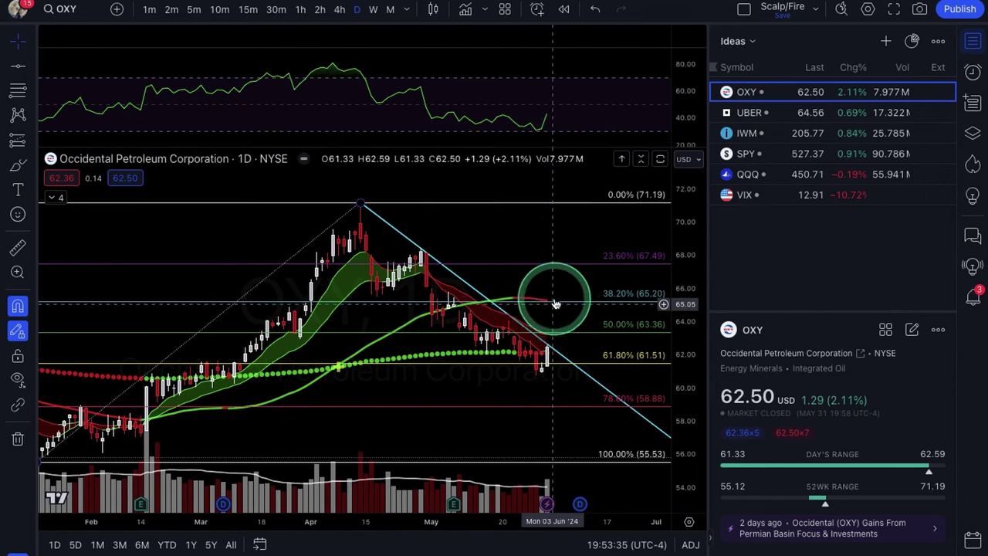
{"action": "left_click", "coordinate": [17, 379]}
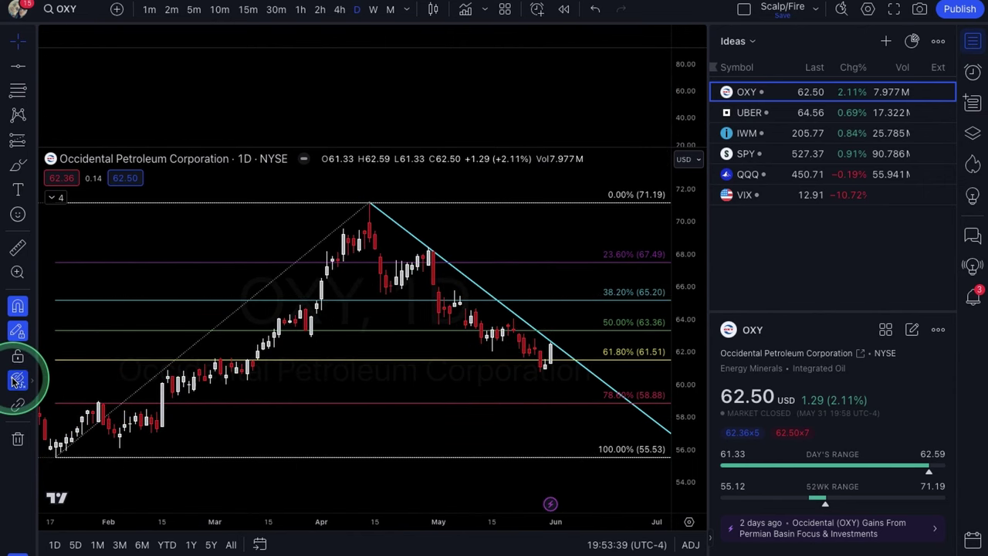